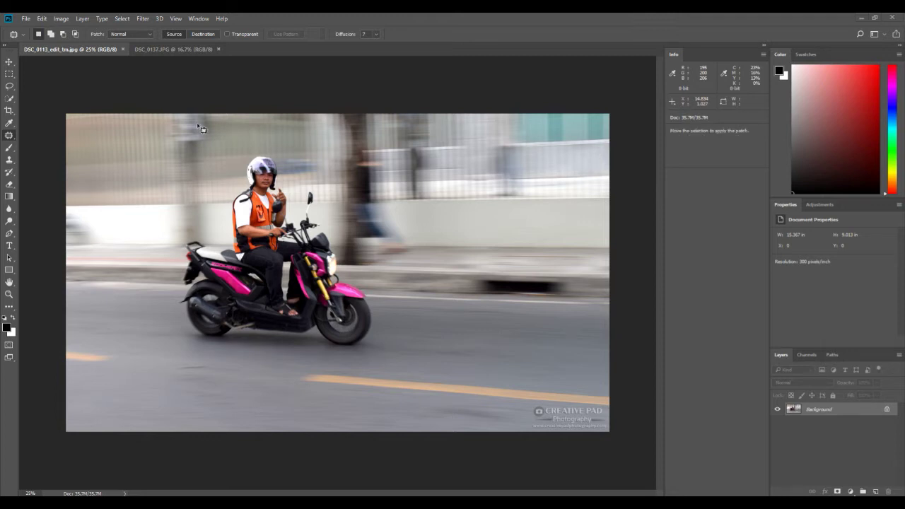
Activate the Patch tool on the motorcycle photo DSC_0113_edit_tm.jpg with the patch mode set to Normal
click(177, 50)
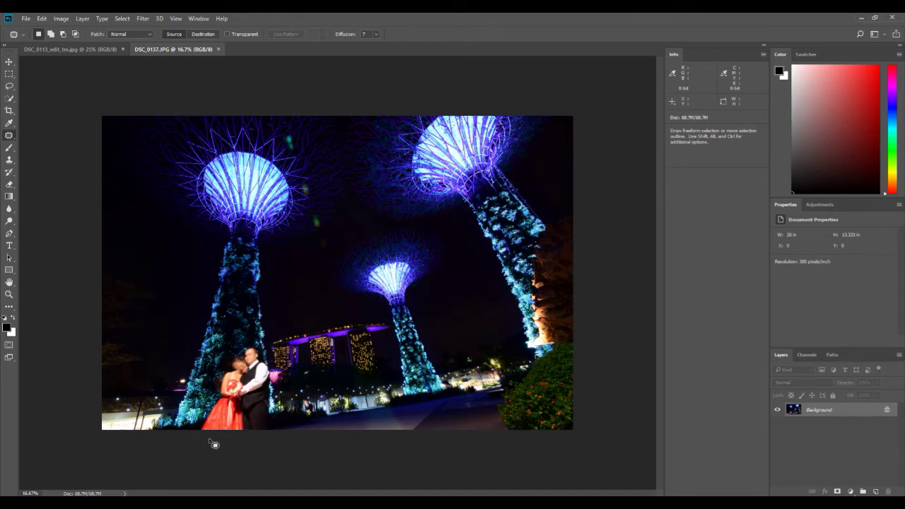
click(75, 48)
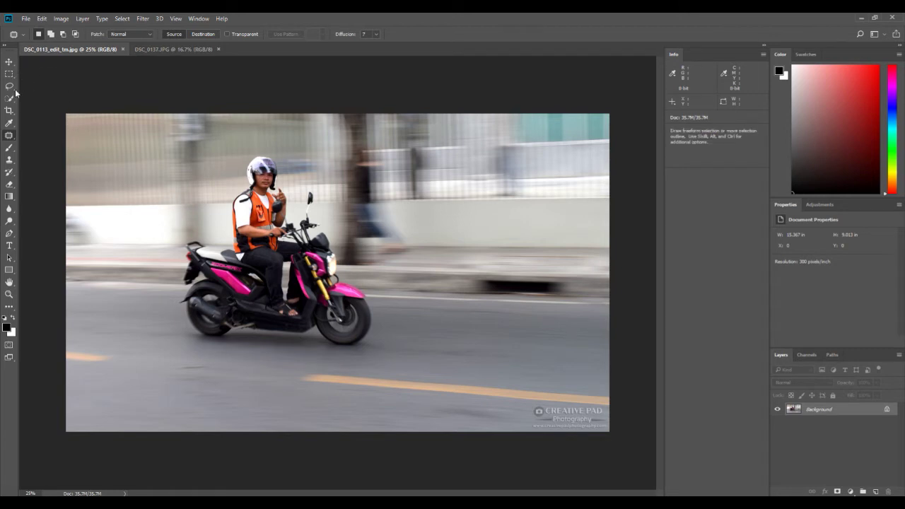
click(10, 137)
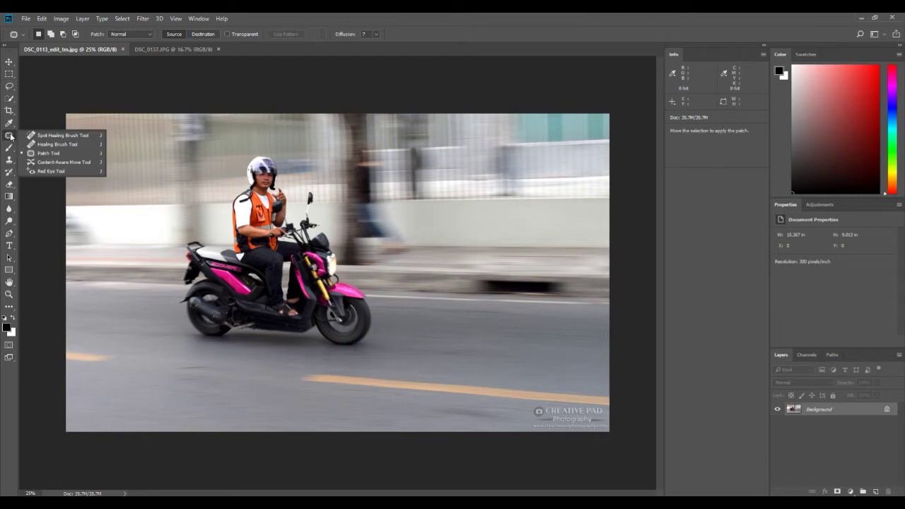
click(63, 154)
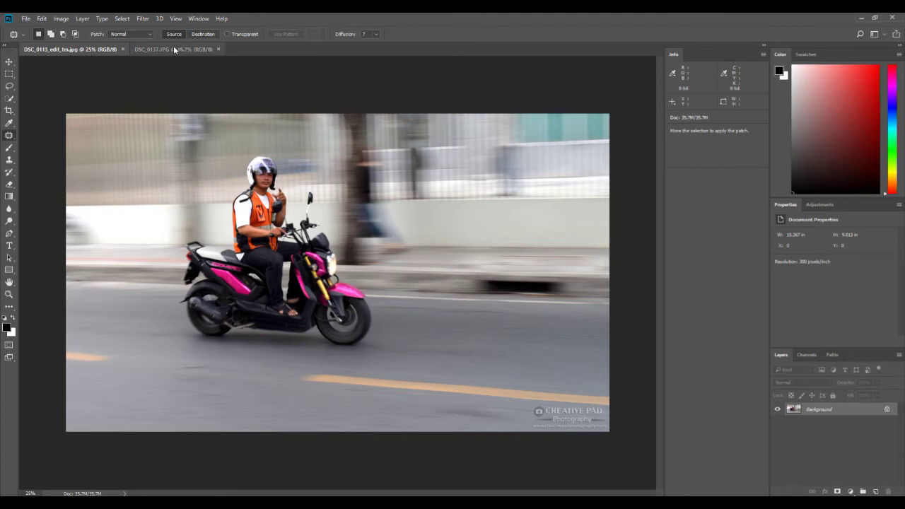
click(136, 33)
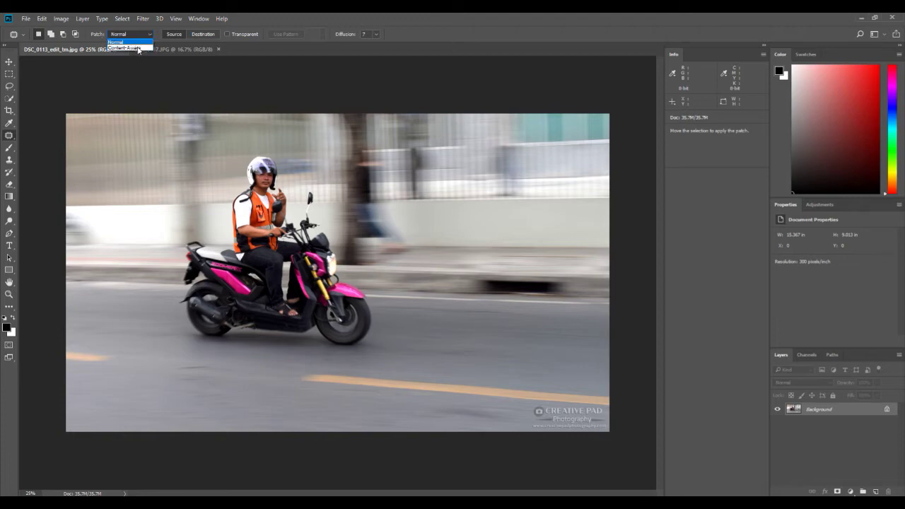
click(131, 42)
click(129, 35)
click(131, 43)
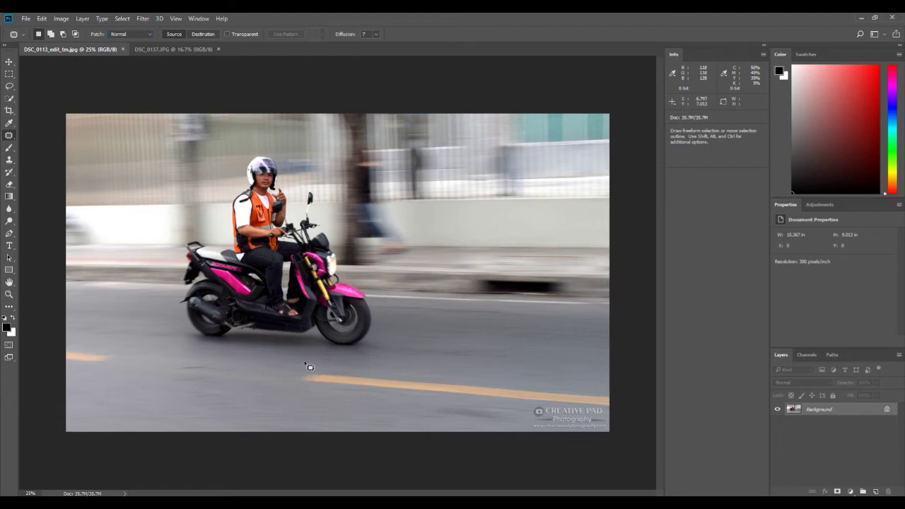
Patch the gap in the yellow road line, an area about 6 by 1.2 in, from the intact line further along, and undo the patch
mouse_move(299, 362)
mouse_down()
mouse_move(164, 347)
mouse_move(105, 354)
mouse_move(107, 370)
mouse_move(145, 382)
mouse_move(300, 388)
mouse_move(312, 388)
mouse_move(299, 364)
mouse_up()
drag(212, 370, 439, 385)
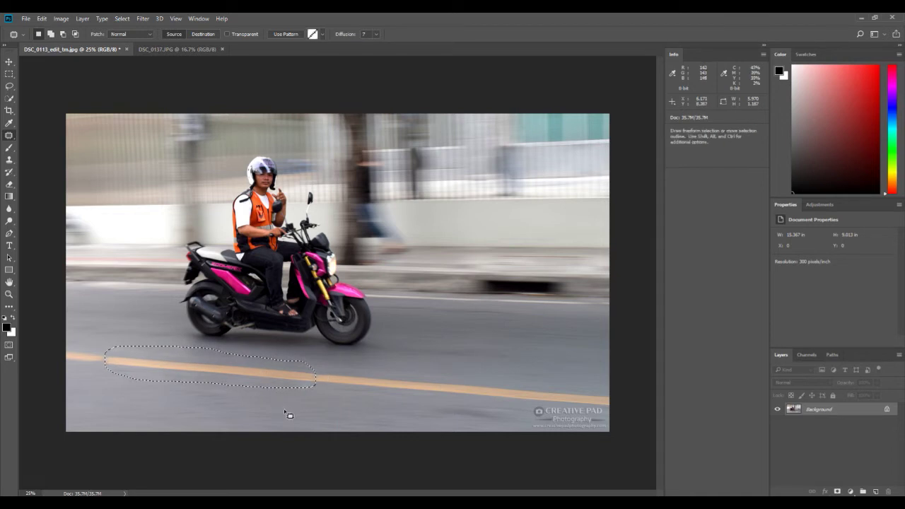
key(ctrl+d)
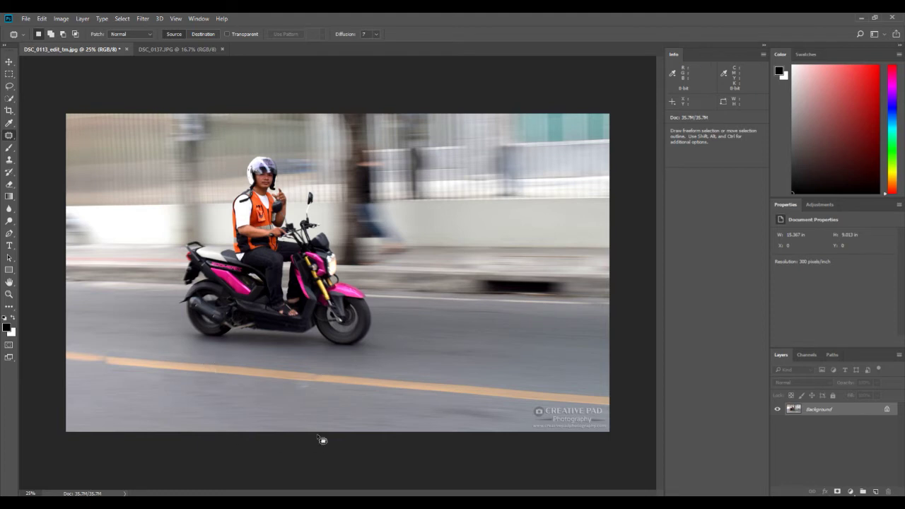
drag(299, 391, 299, 396)
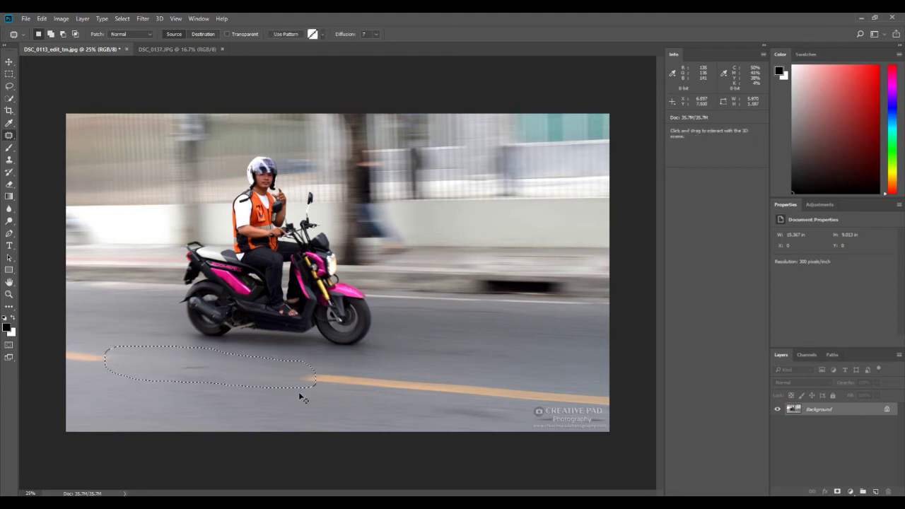
Convert the locked Background to a regular layer with default blending options and duplicate it
click(887, 410)
double_click(880, 409)
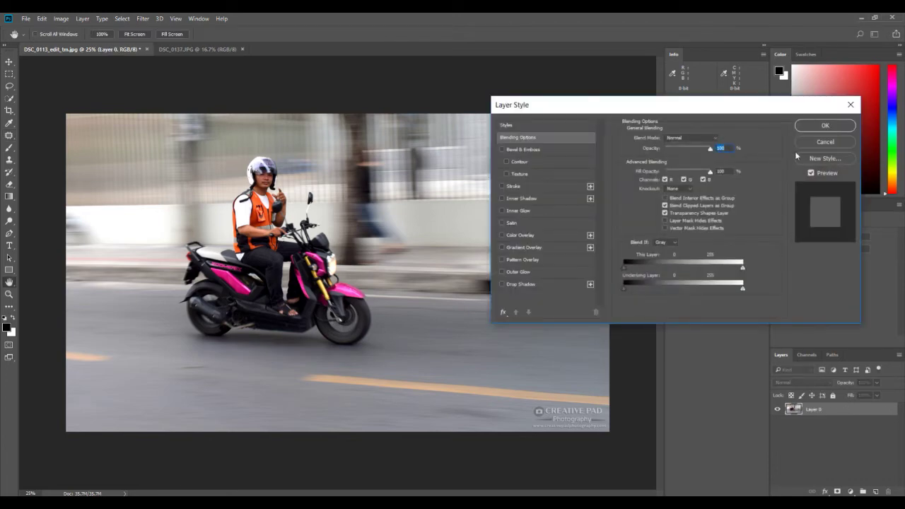
click(803, 126)
right_click(838, 413)
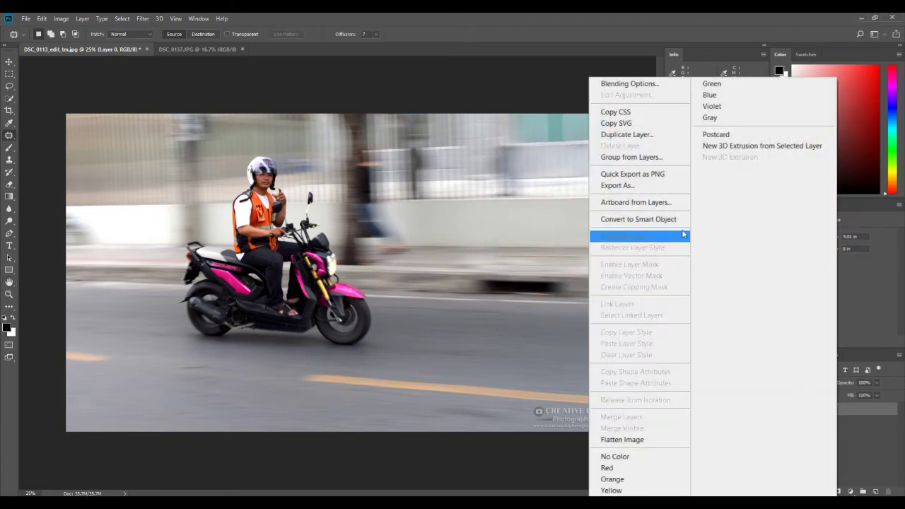
click(623, 134)
key(Return)
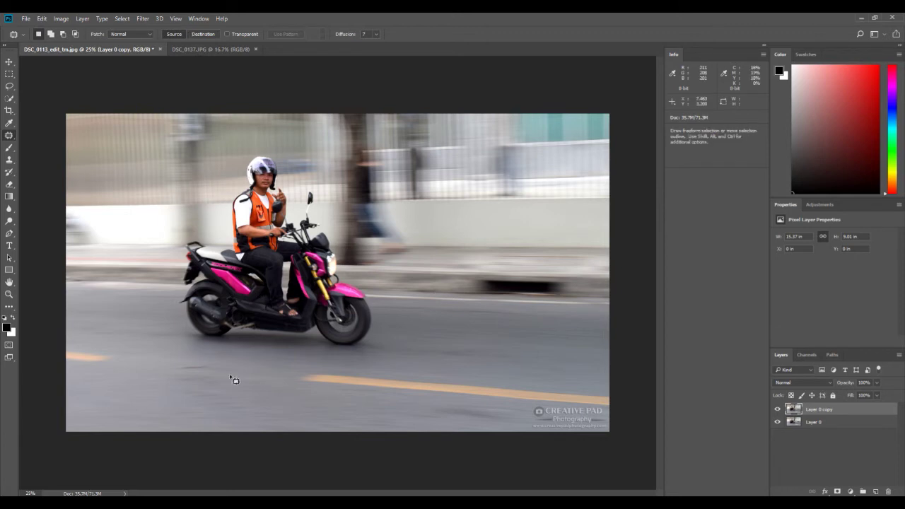
Fill the gap in the yellow road line with a Content-Aware patch from the intact line further along, and return the patch mode to Normal
click(129, 34)
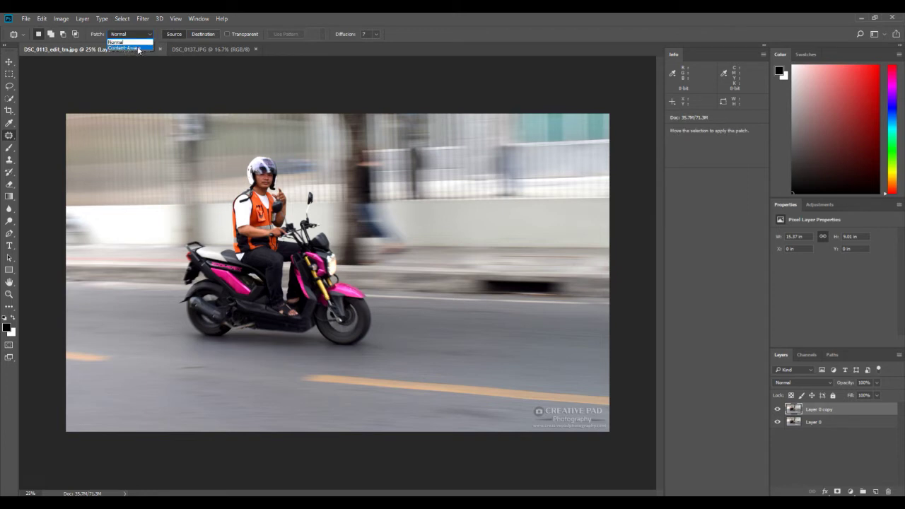
click(138, 48)
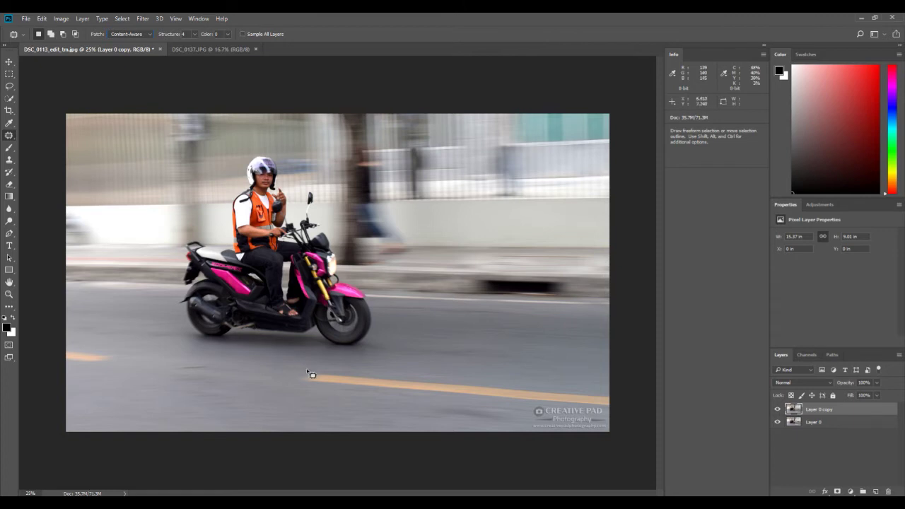
mouse_move(216, 352)
mouse_down()
mouse_move(114, 348)
mouse_move(99, 357)
mouse_move(105, 372)
mouse_move(248, 389)
mouse_up()
drag(315, 382, 301, 363)
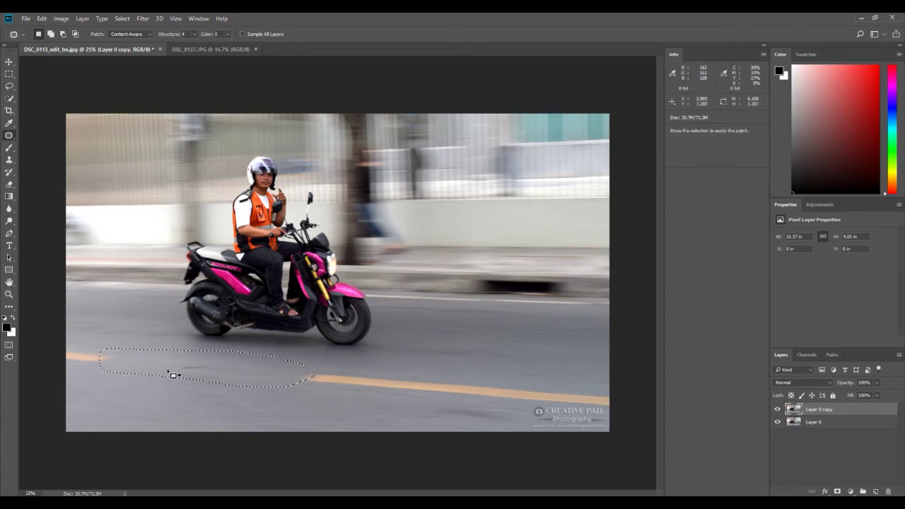
drag(179, 367, 431, 383)
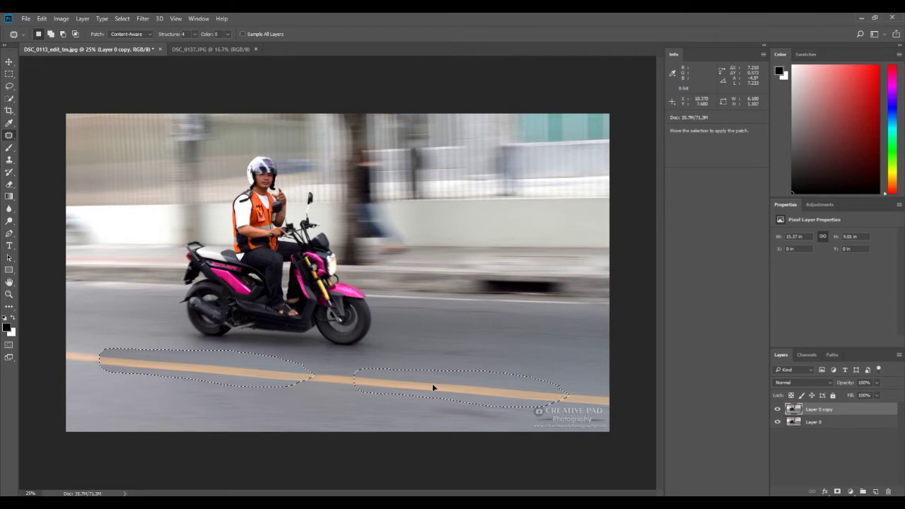
drag(432, 383, 434, 389)
key(ctrl+d)
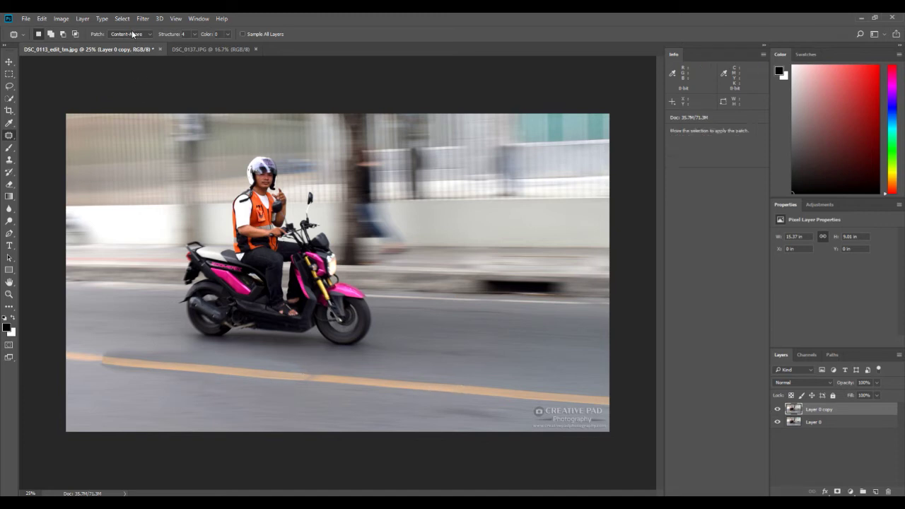
click(132, 43)
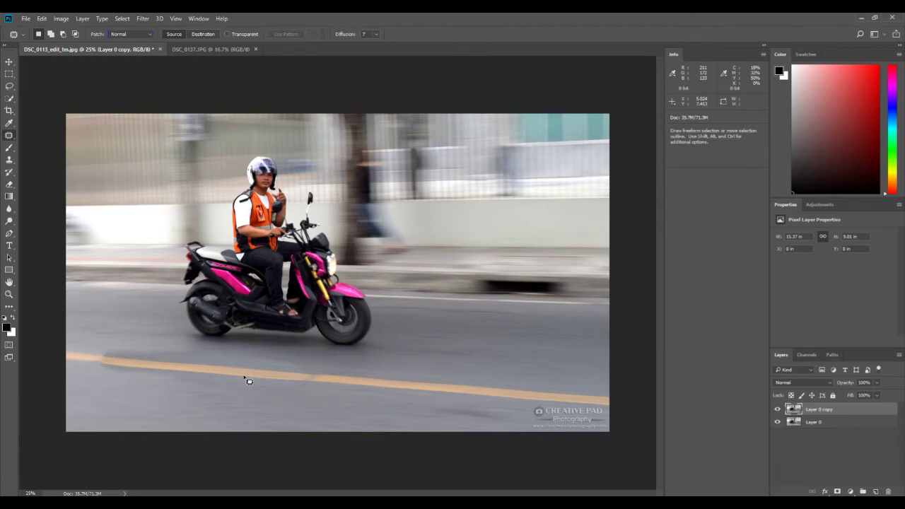
Switch to DSC_0137.JPG, convert its locked Background to a regular layer and duplicate it
click(205, 48)
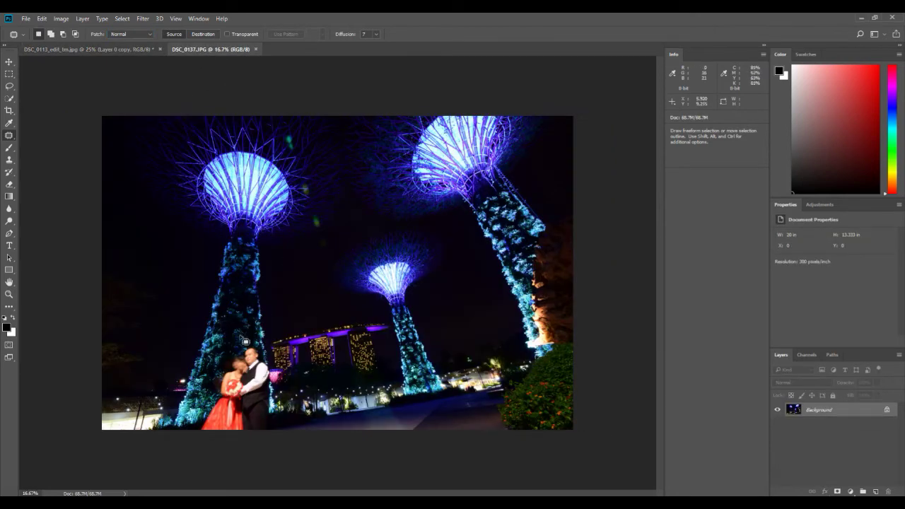
double_click(889, 412)
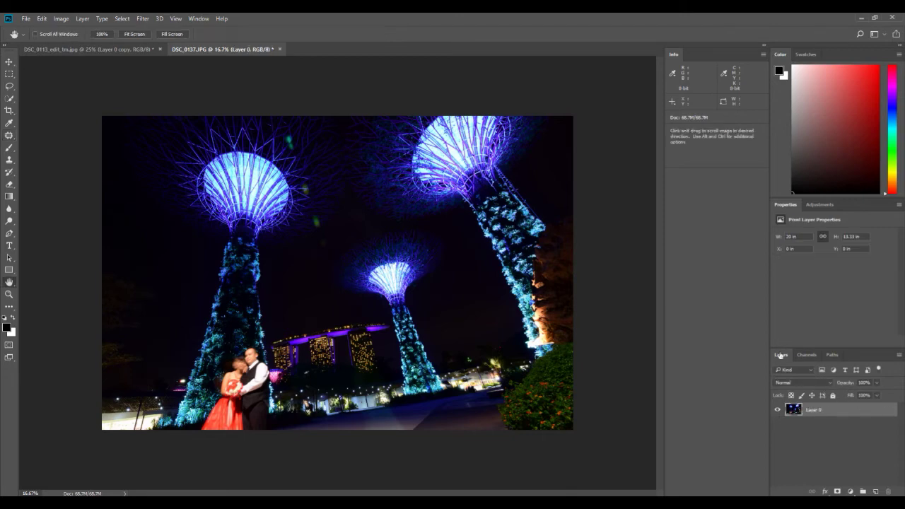
click(841, 126)
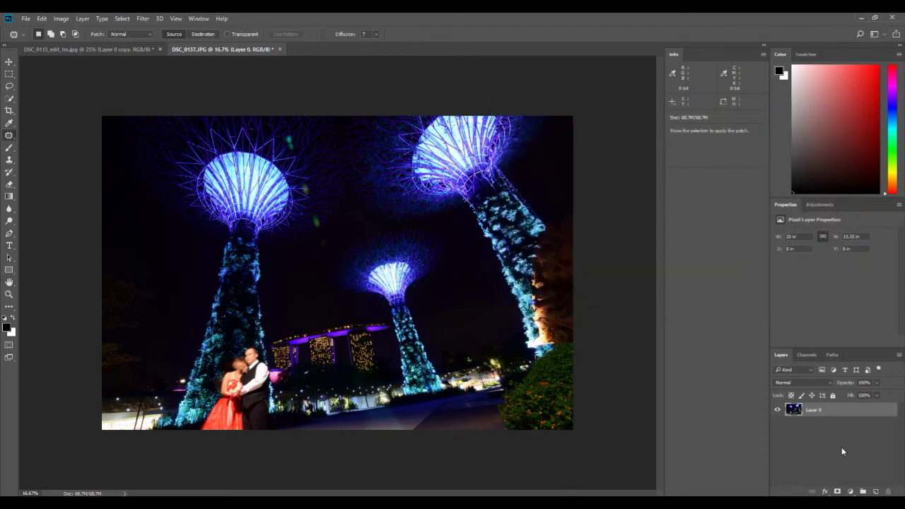
key(ctrl+j)
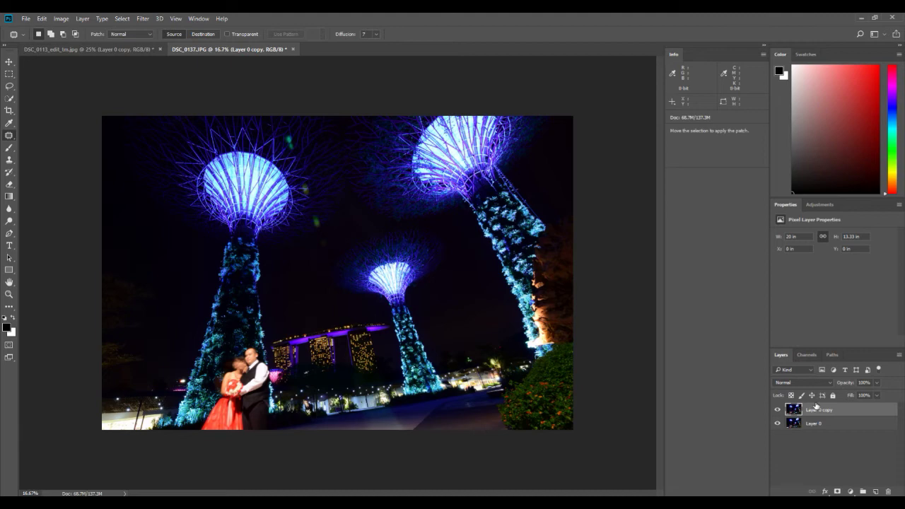
Brighten the duplicated night photo layer with the Camera Raw Filter by setting Shadows to +68, comparing before and after
key(ctrl+plus)
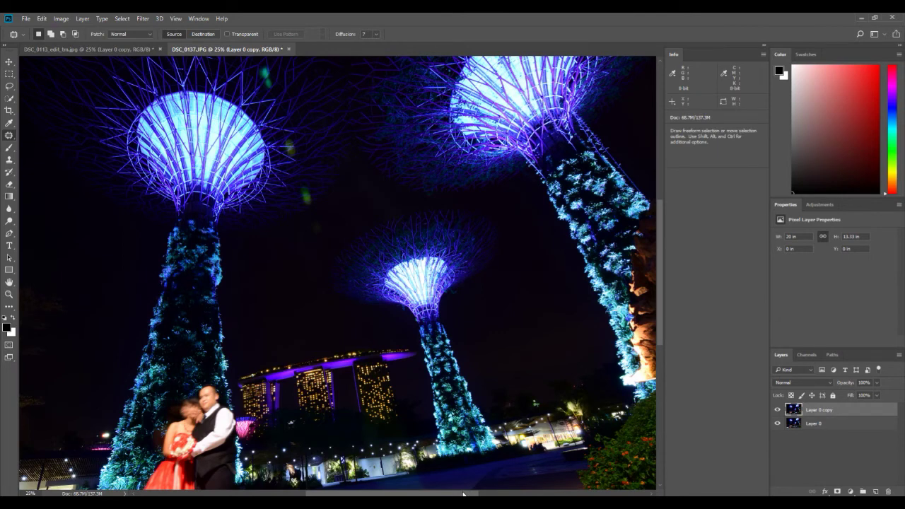
scroll(491, 427, up, 3)
scroll(491, 428, left, 1)
scroll(491, 427, down, 3)
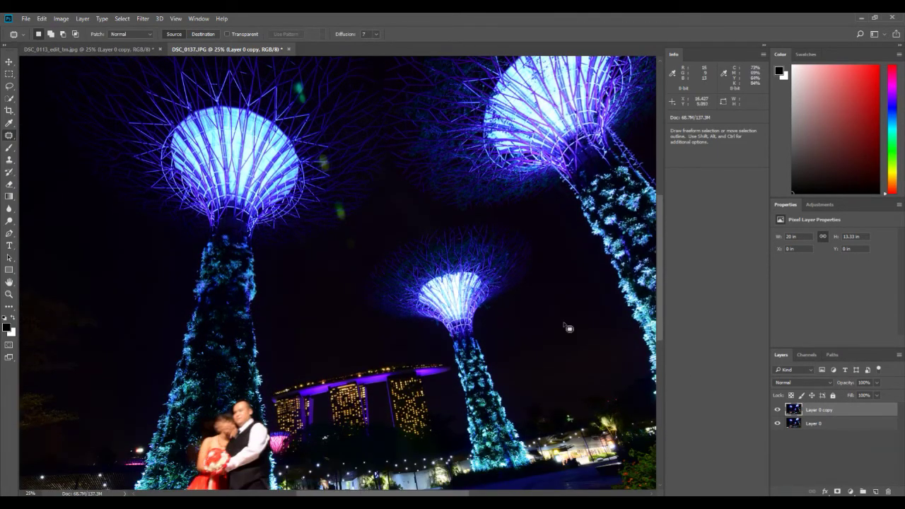
scroll(269, 393, down, 1)
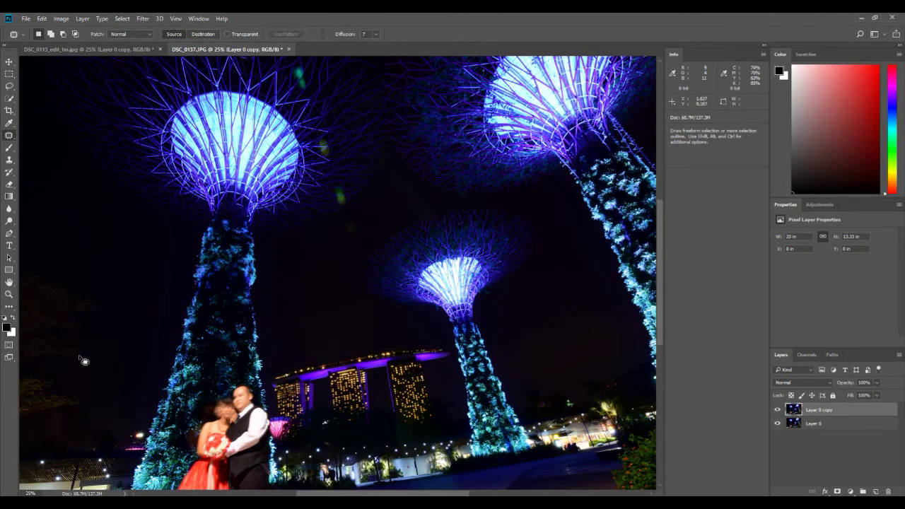
scroll(444, 381, down, 1)
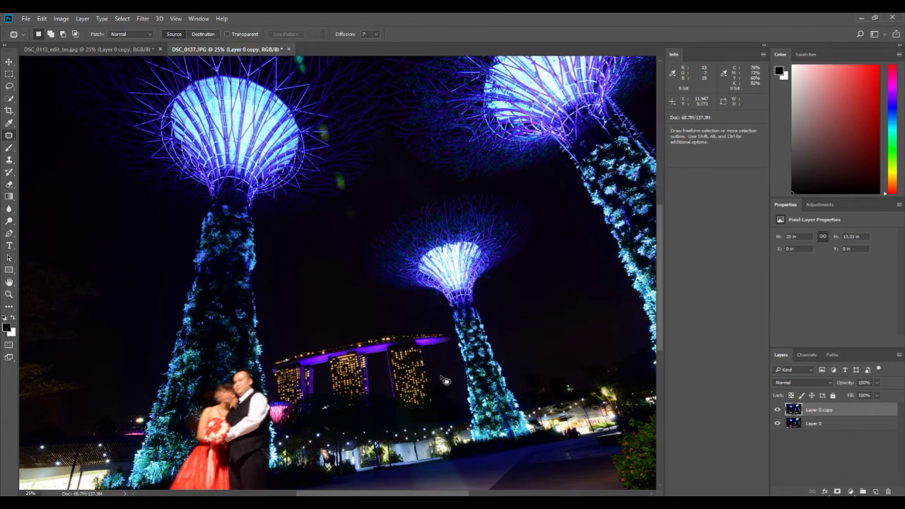
scroll(232, 366, down, 1)
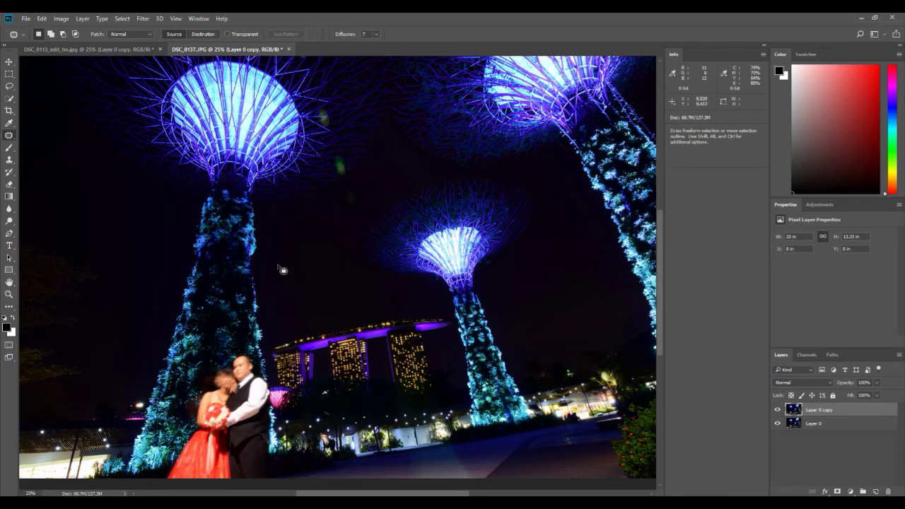
click(142, 19)
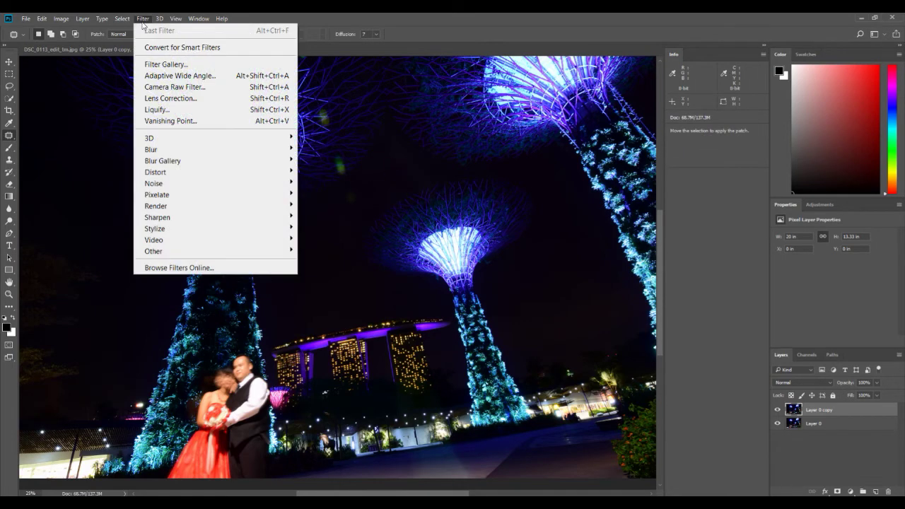
mouse_move(181, 150)
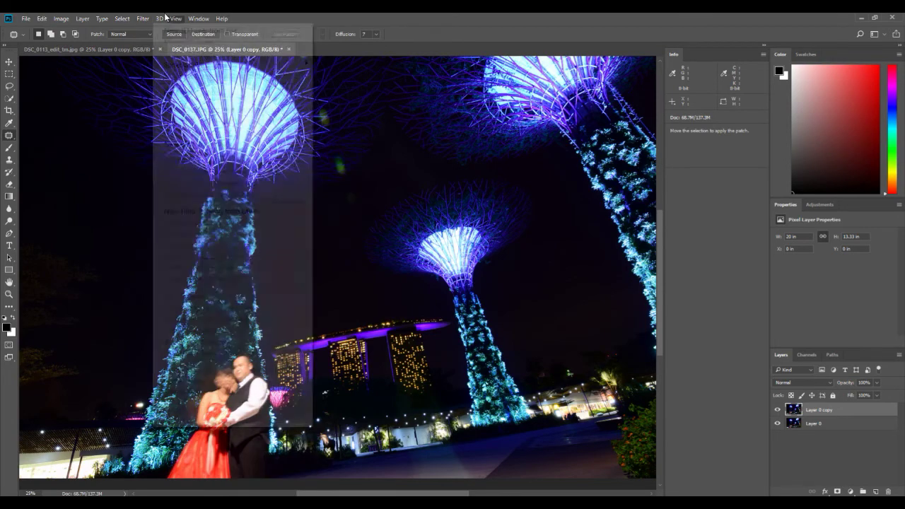
mouse_move(142, 18)
click(177, 86)
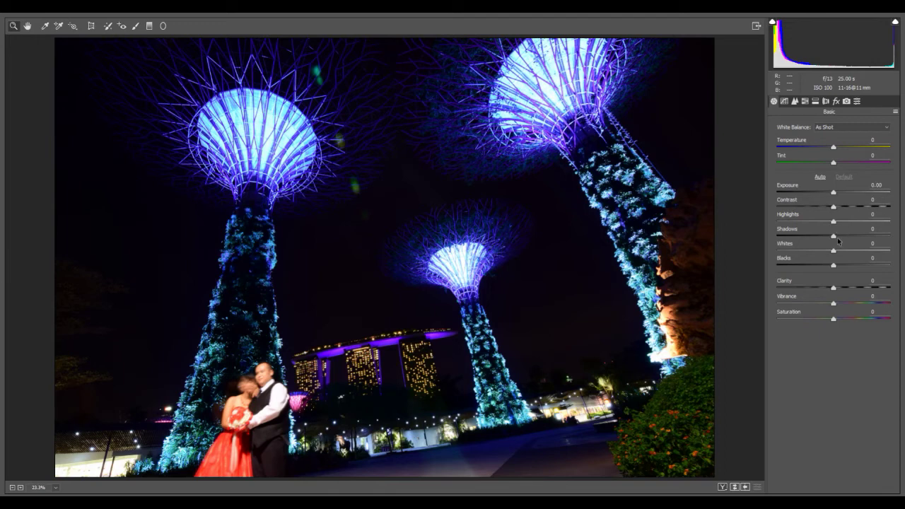
drag(846, 236, 872, 235)
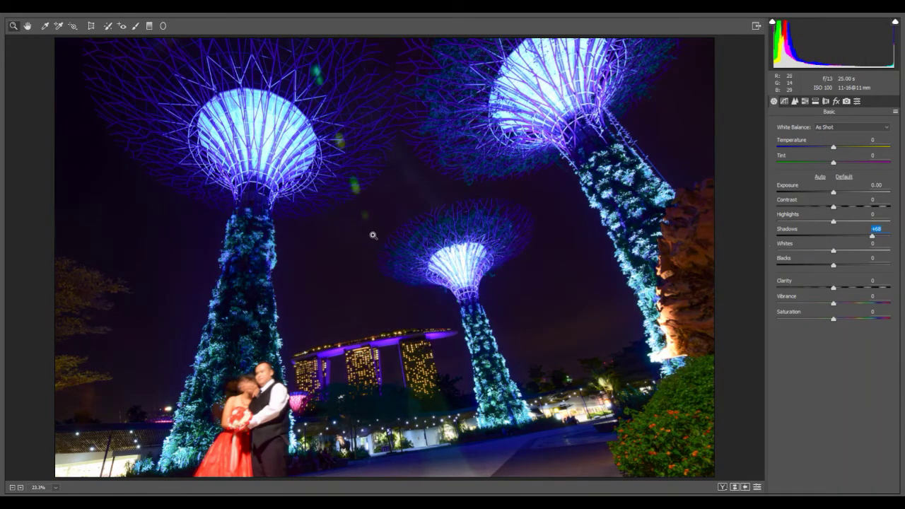
click(735, 487)
click(735, 487)
key(Return)
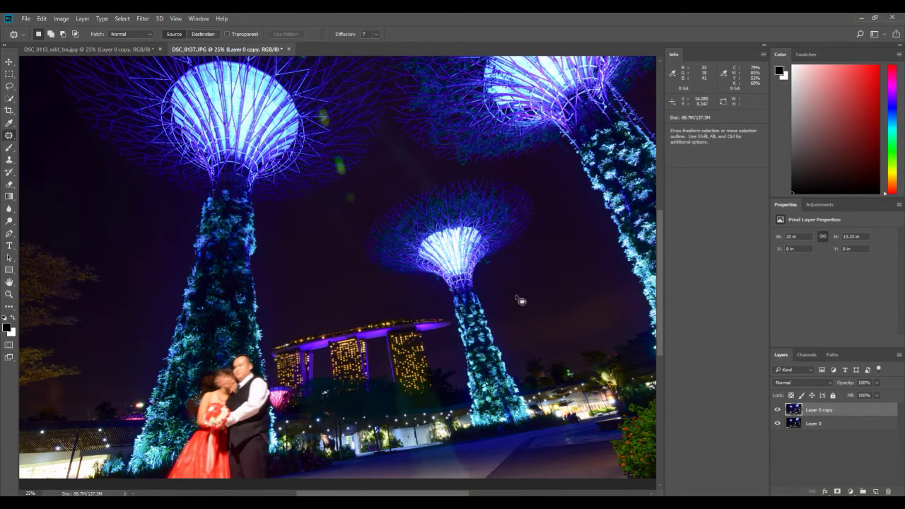
Try to patch out the woman's head in Normal mode, sampling the foliage higher on the tree trunk
scroll(395, 337, down, 1)
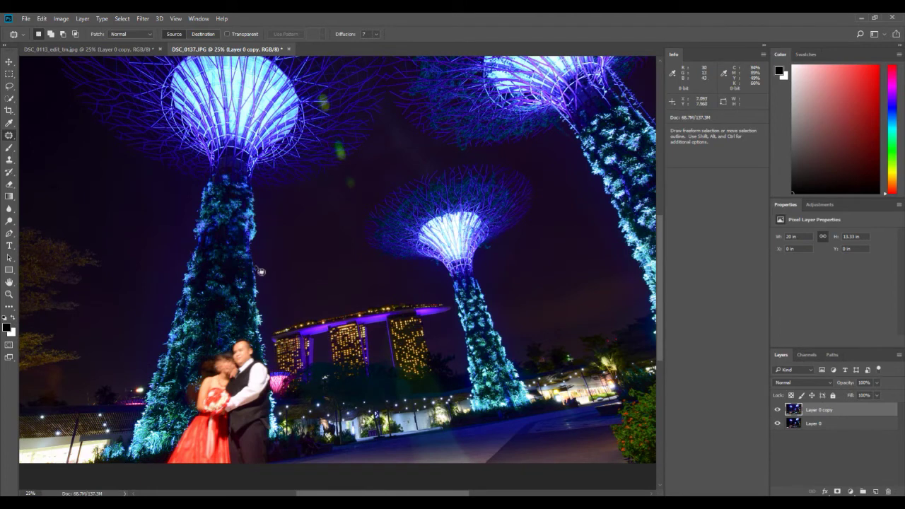
scroll(266, 266, down, 1)
scroll(502, 269, down, 1)
scroll(364, 279, down, 1)
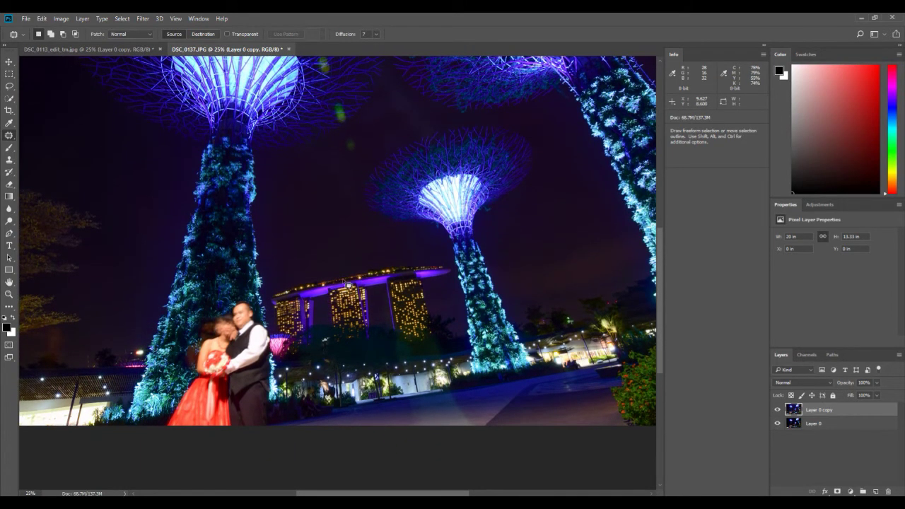
drag(227, 320, 224, 318)
mouse_move(197, 343)
mouse_down()
mouse_move(219, 368)
mouse_move(243, 363)
mouse_move(245, 344)
mouse_move(230, 324)
mouse_move(202, 323)
mouse_move(199, 348)
mouse_up()
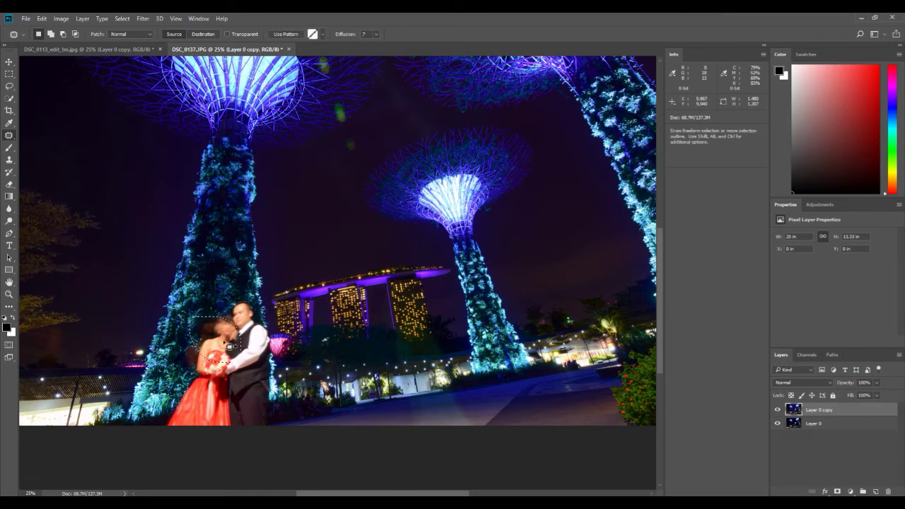
drag(222, 343, 225, 271)
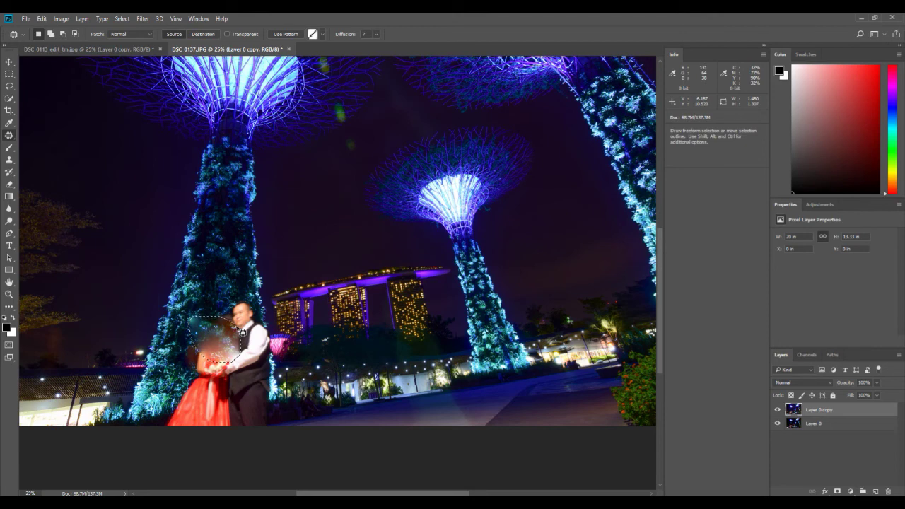
key(ctrl+d)
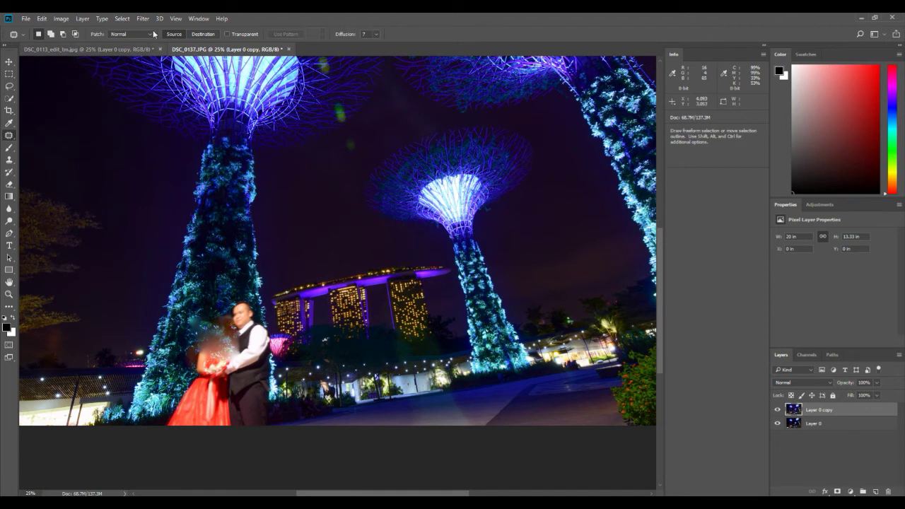
Change the patch mode to Content-Aware and replace the woman's head and upper body with foliage from higher on the trunk
click(131, 34)
click(125, 47)
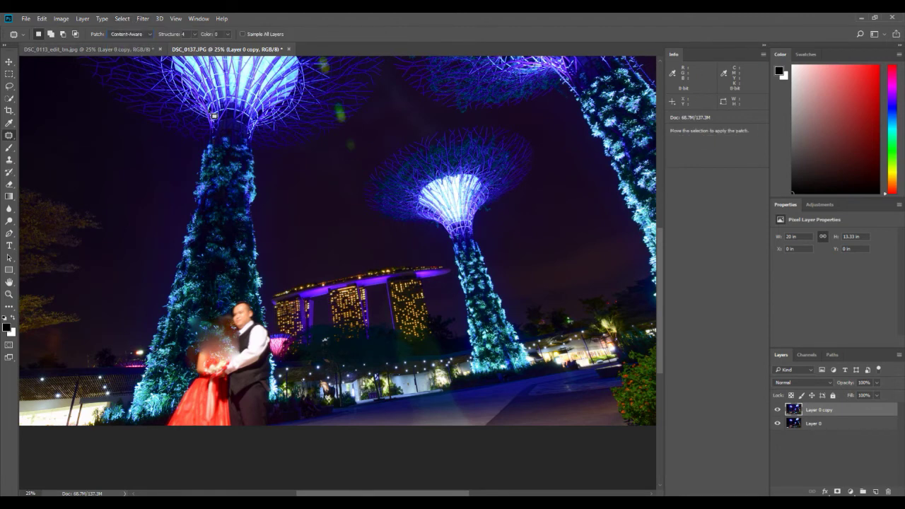
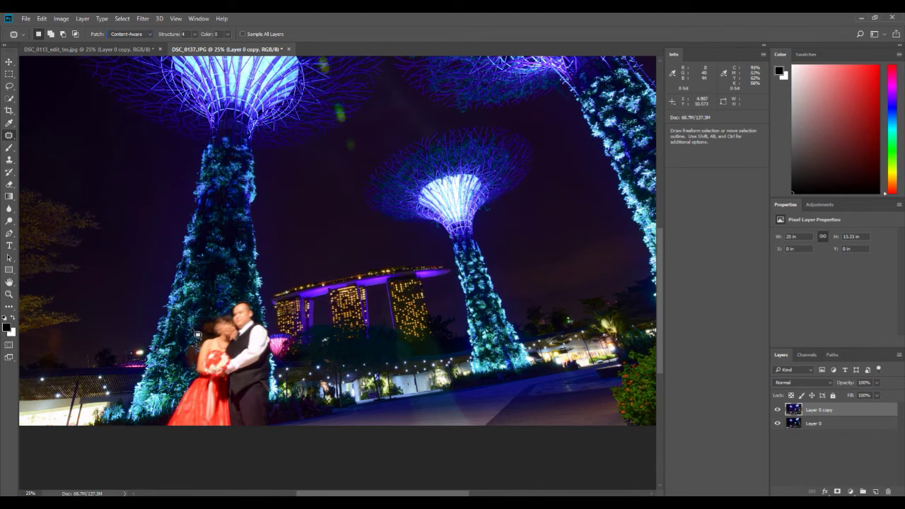
mouse_move(203, 344)
mouse_down()
mouse_move(243, 347)
mouse_move(240, 328)
mouse_move(223, 321)
mouse_move(195, 334)
mouse_move(220, 340)
mouse_move(217, 280)
mouse_up()
key(ctrl+d)
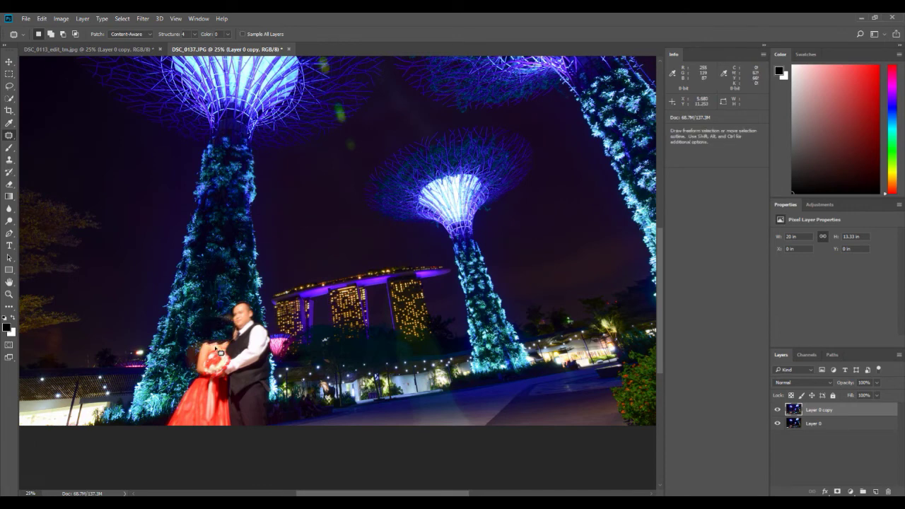
mouse_move(199, 342)
mouse_down()
mouse_move(188, 361)
mouse_move(232, 361)
mouse_move(212, 338)
mouse_move(200, 346)
mouse_move(225, 296)
mouse_move(222, 278)
mouse_up()
key(ctrl+d)
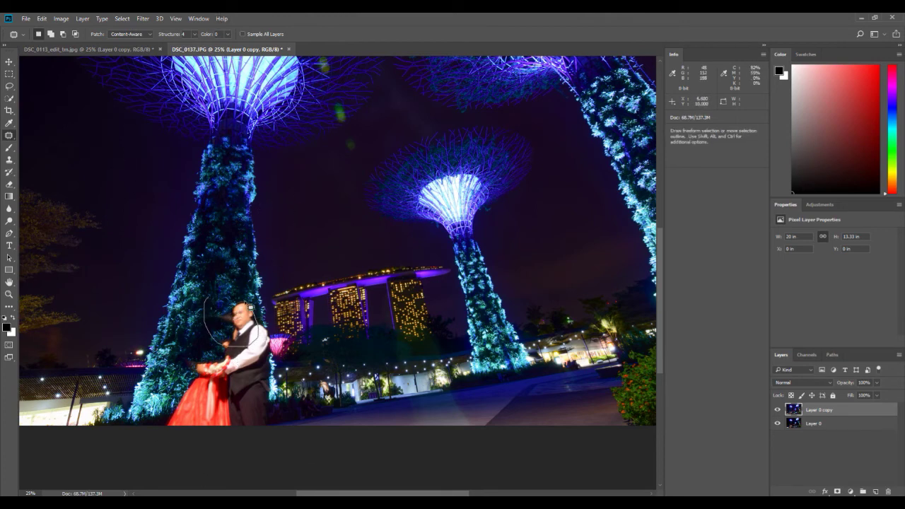
Patch the man's head with foliage from higher on the trunk and clean up the small remnant above his shoulder
key(ctrl+z)
drag(223, 268, 214, 241)
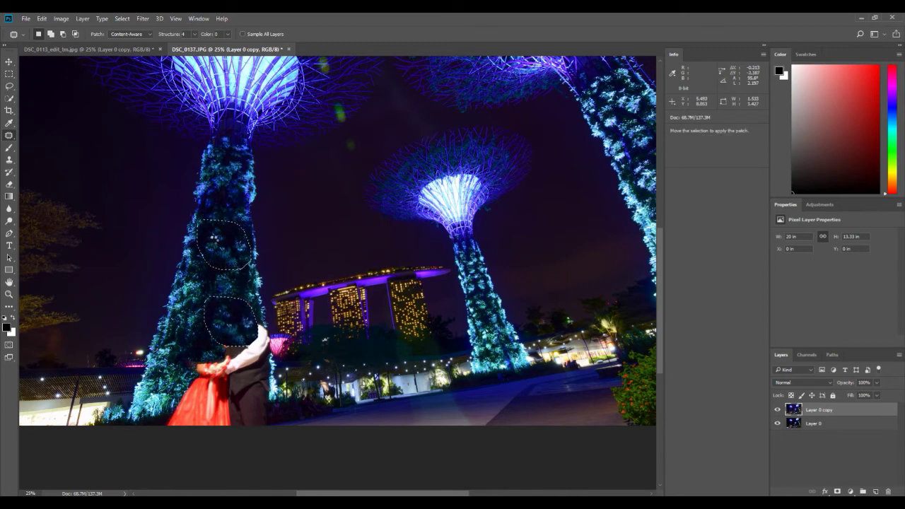
key(ctrl+d)
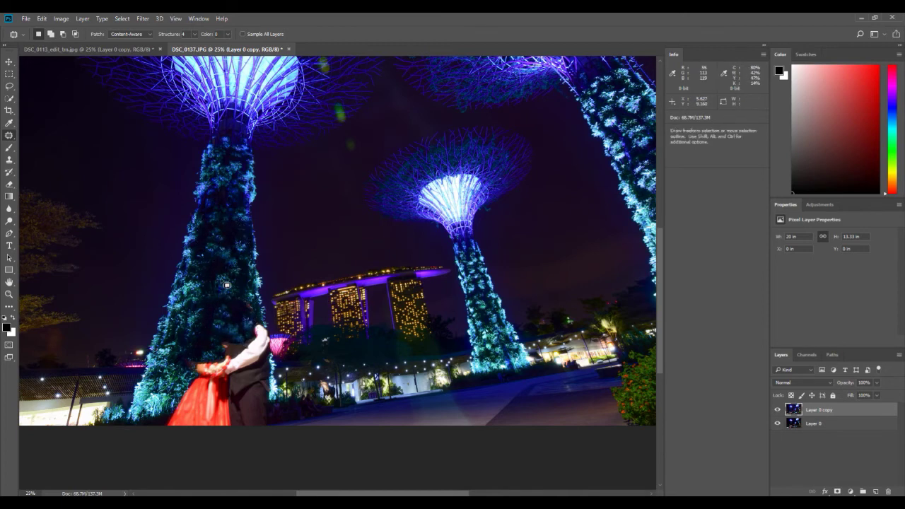
scroll(225, 283, down, 2)
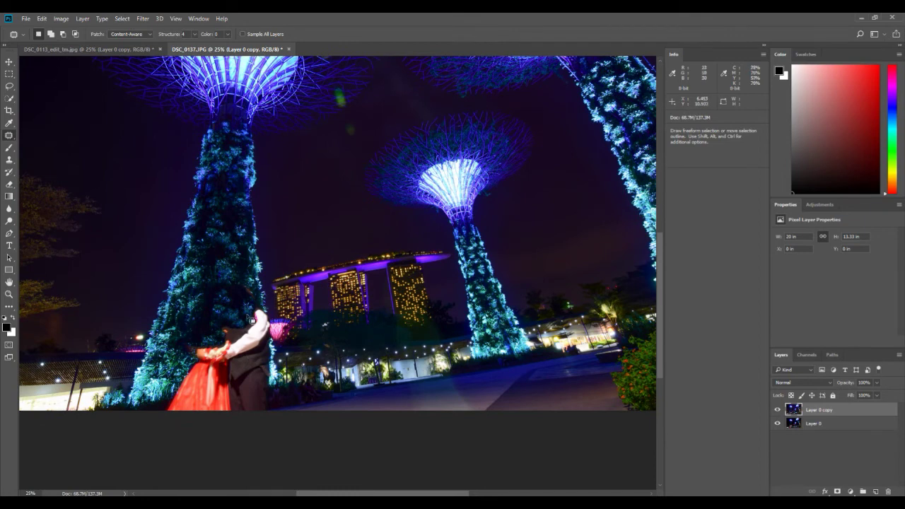
mouse_move(253, 300)
mouse_down()
mouse_move(248, 289)
mouse_move(258, 311)
mouse_move(249, 279)
mouse_up()
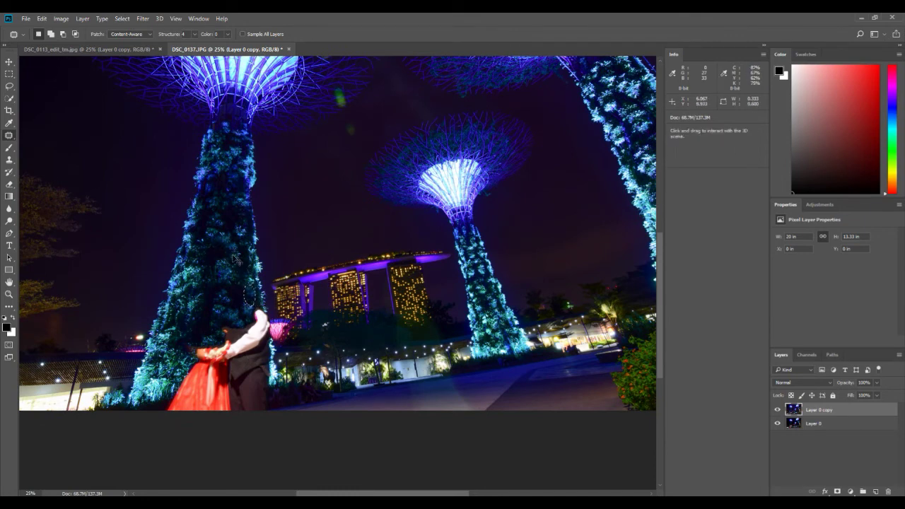
Replace the couple's joined hands and the front of the man's torso with foliage from the trunk above
mouse_move(221, 341)
mouse_down()
mouse_move(254, 332)
mouse_move(228, 320)
mouse_move(221, 336)
mouse_move(193, 274)
mouse_up()
mouse_move(225, 364)
mouse_down()
mouse_move(204, 346)
mouse_move(192, 361)
mouse_move(242, 373)
mouse_move(231, 354)
mouse_move(202, 356)
mouse_move(228, 388)
mouse_move(252, 362)
mouse_move(234, 337)
mouse_move(230, 358)
mouse_move(210, 234)
mouse_up()
key(ctrl+d)
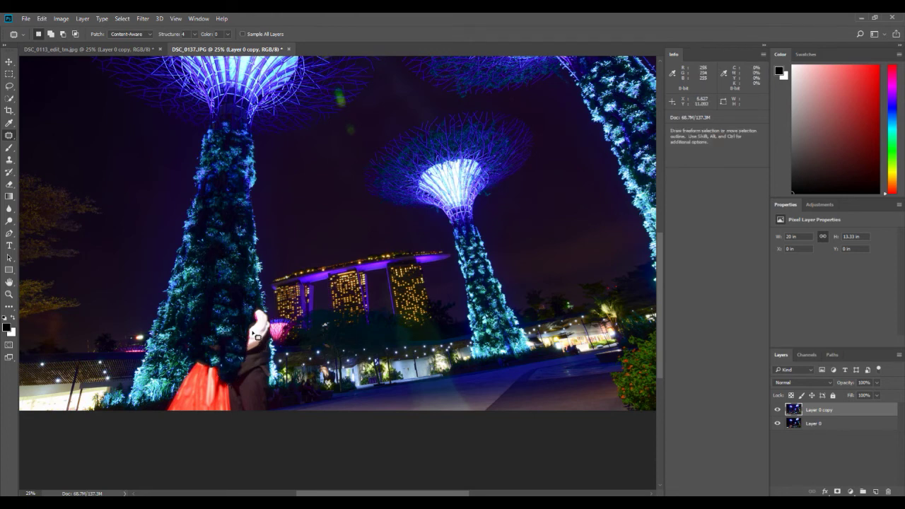
Patch over the upper part of the red dress in two passes, sampling the trunk foliage above it
mouse_move(201, 359)
mouse_down()
mouse_move(175, 380)
mouse_move(214, 357)
mouse_move(202, 352)
mouse_up()
mouse_move(194, 369)
mouse_down()
mouse_move(191, 303)
mouse_move(197, 311)
mouse_up()
key(ctrl+d)
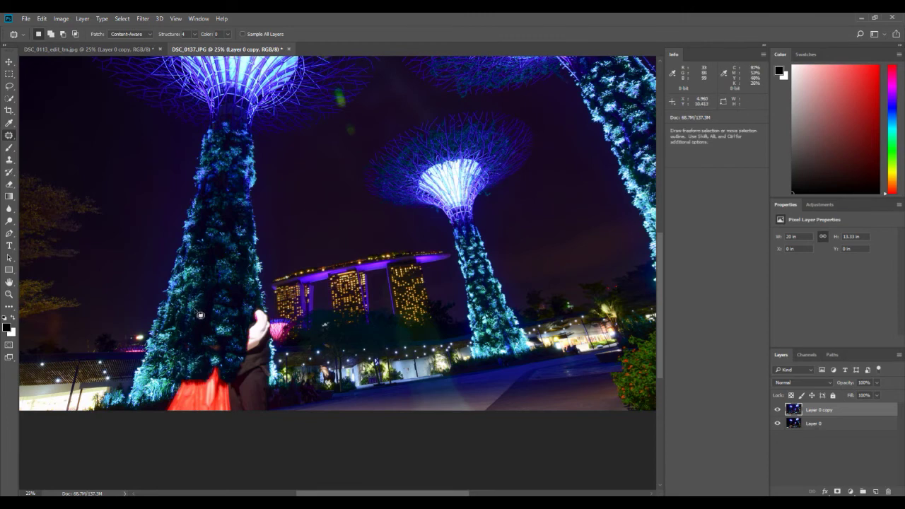
mouse_move(187, 384)
mouse_down()
mouse_move(217, 404)
mouse_move(223, 368)
mouse_move(181, 385)
mouse_move(205, 348)
mouse_move(210, 320)
mouse_up()
key(ctrl+d)
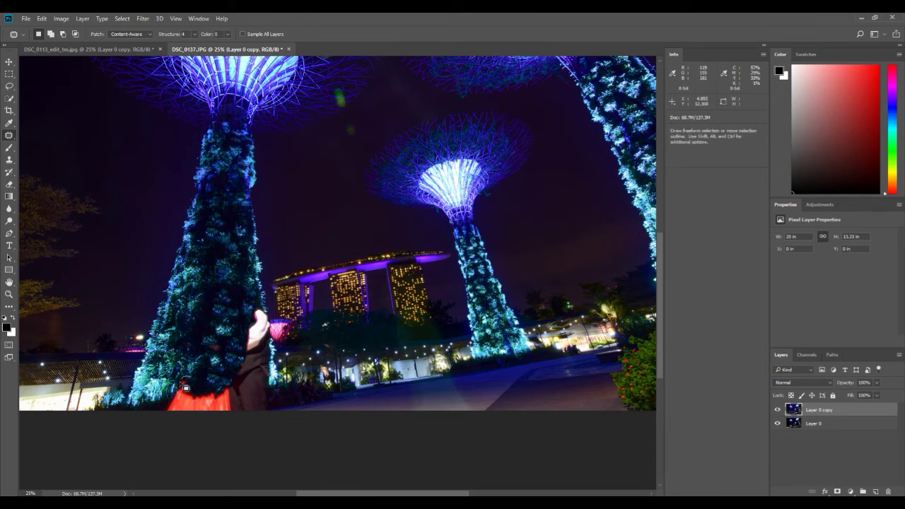
Patch the stray red spot on the dress's left edge and blend the foliage just above the dress
mouse_move(191, 381)
mouse_down()
mouse_move(180, 373)
mouse_move(189, 383)
mouse_up()
mouse_move(202, 342)
mouse_down()
mouse_move(212, 373)
mouse_move(249, 333)
mouse_move(205, 348)
mouse_move(227, 357)
mouse_move(217, 310)
mouse_move(220, 327)
mouse_move(181, 354)
mouse_move(193, 349)
mouse_up()
mouse_move(188, 347)
mouse_down()
mouse_move(202, 324)
mouse_move(205, 333)
mouse_up()
key(ctrl+d)
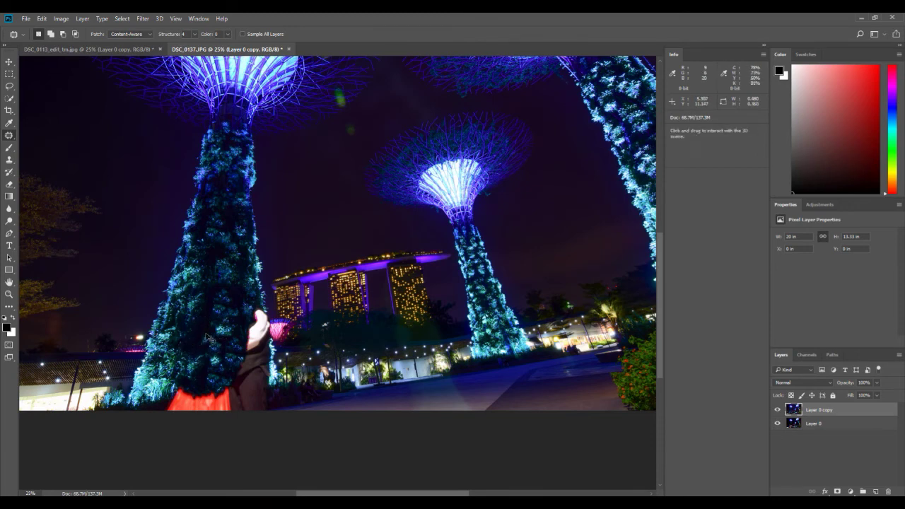
Remove the man's white sleeve and shoulder by patching them with foliage from the middle of the trunk
mouse_move(255, 311)
mouse_down()
mouse_move(248, 344)
mouse_move(263, 349)
mouse_move(271, 319)
mouse_move(256, 309)
mouse_move(186, 328)
mouse_move(219, 281)
mouse_up()
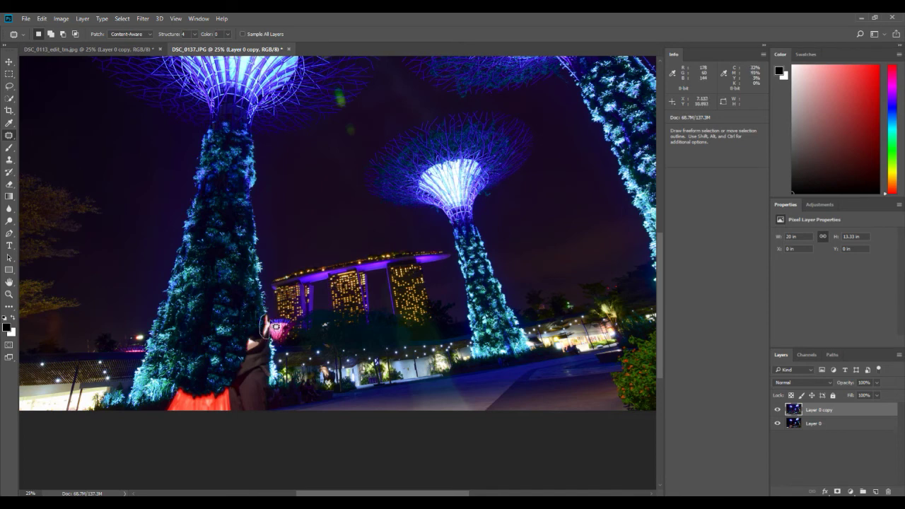
drag(264, 326, 263, 324)
click(231, 303)
mouse_move(243, 350)
mouse_down()
mouse_move(259, 370)
mouse_move(262, 342)
mouse_move(246, 338)
mouse_up()
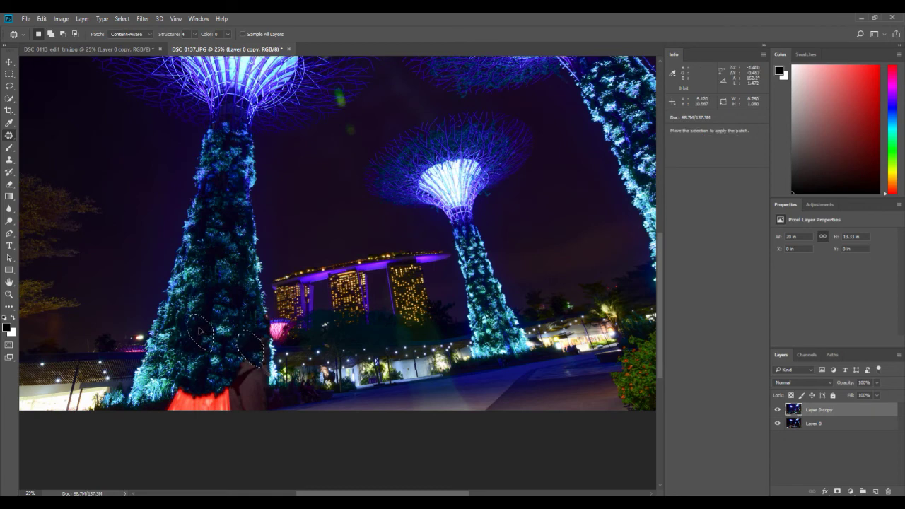
click(202, 311)
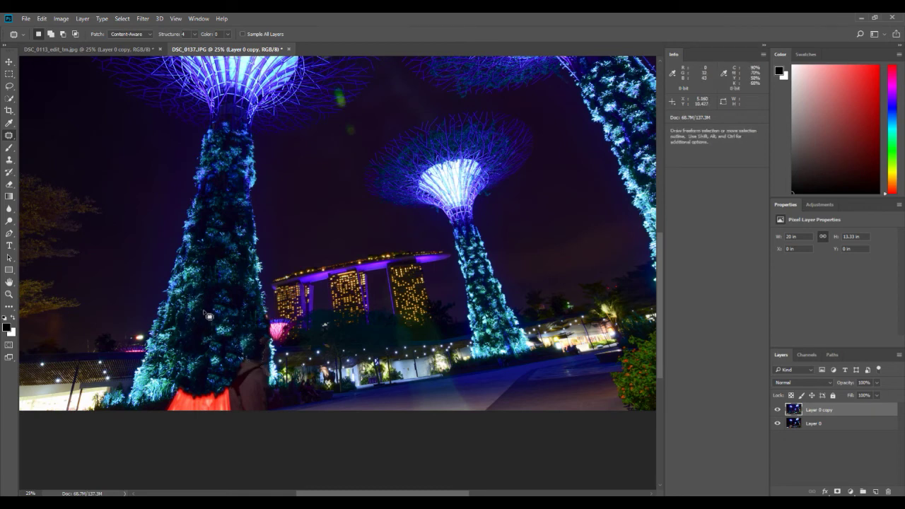
Patch out the rest of the red dress along the photo's bottom edge with trunk foliage
mouse_move(191, 390)
mouse_down()
mouse_move(161, 402)
mouse_move(164, 416)
mouse_move(233, 424)
mouse_up()
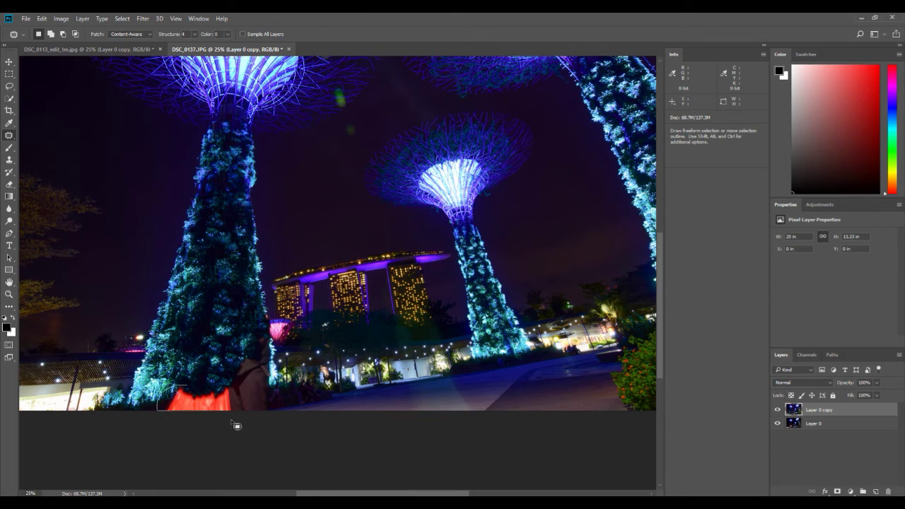
mouse_move(231, 387)
mouse_down()
mouse_move(187, 390)
mouse_move(201, 375)
mouse_move(204, 296)
mouse_up()
click(203, 292)
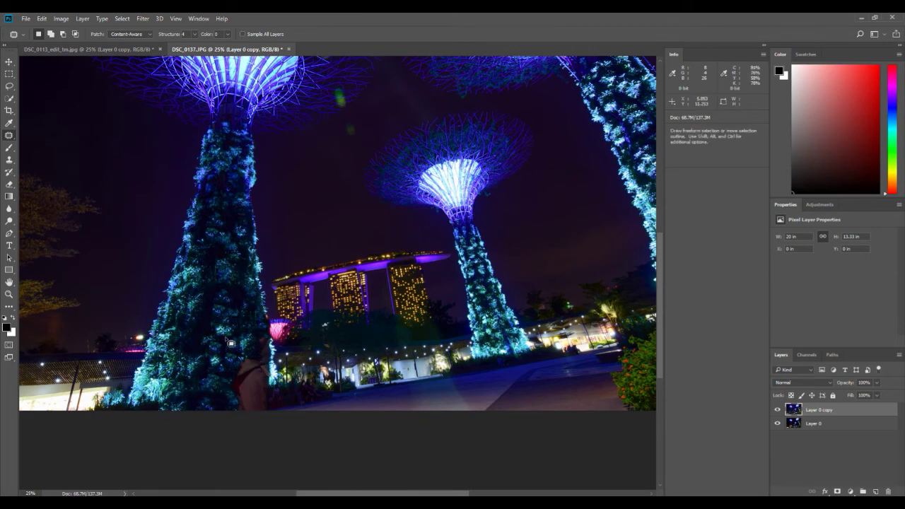
Replace the man's remaining lower body at the trunk's base with foliage from the trunk
mouse_move(235, 383)
mouse_down()
mouse_move(259, 401)
mouse_move(267, 378)
mouse_move(248, 363)
mouse_move(229, 385)
mouse_up()
drag(238, 367, 207, 318)
click(206, 316)
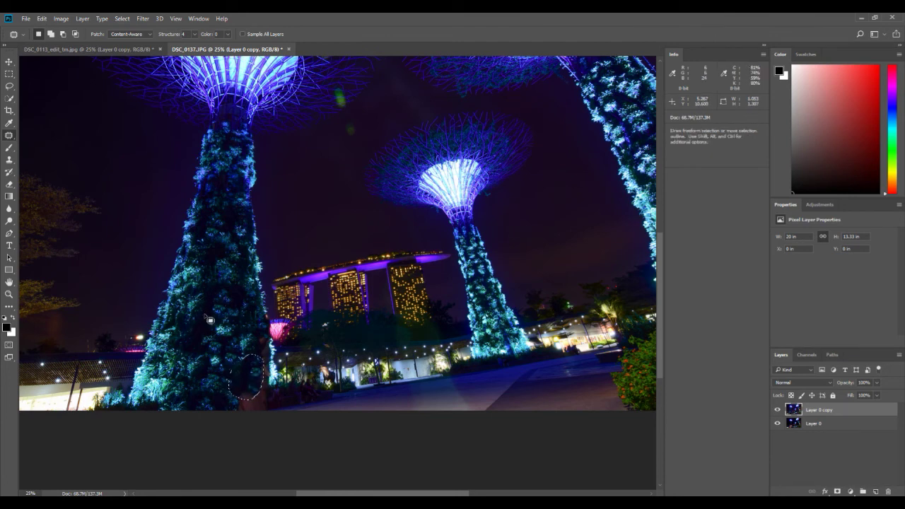
mouse_move(231, 394)
mouse_down()
mouse_move(249, 419)
mouse_move(271, 407)
mouse_move(266, 385)
mouse_move(231, 388)
mouse_move(236, 394)
mouse_move(191, 351)
mouse_up()
click(192, 352)
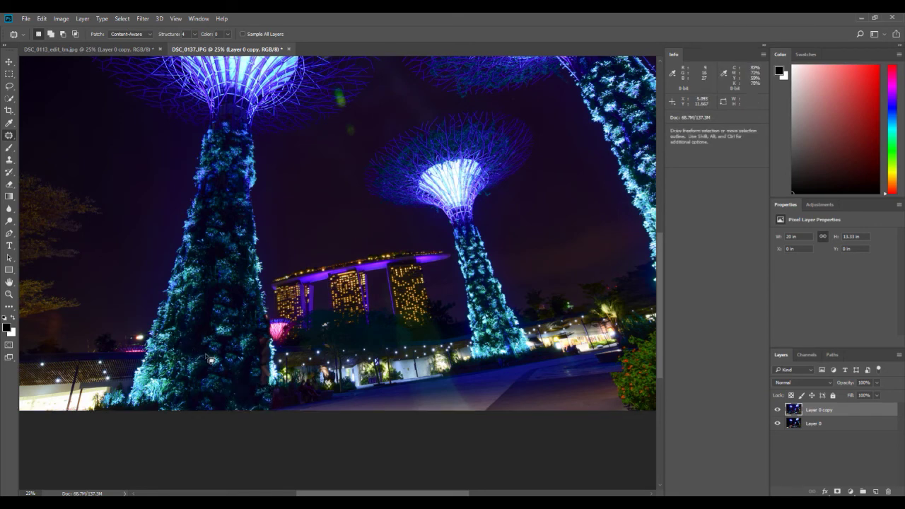
Patch the leftover dark traces of the man along the right edge of the lower trunk
mouse_move(272, 398)
mouse_down()
mouse_move(275, 359)
mouse_move(255, 353)
mouse_move(260, 390)
mouse_move(272, 393)
mouse_up()
mouse_move(228, 327)
mouse_down()
mouse_move(263, 367)
mouse_move(275, 345)
mouse_move(265, 359)
mouse_move(263, 349)
mouse_up()
click(254, 349)
drag(260, 345, 225, 339)
click(272, 365)
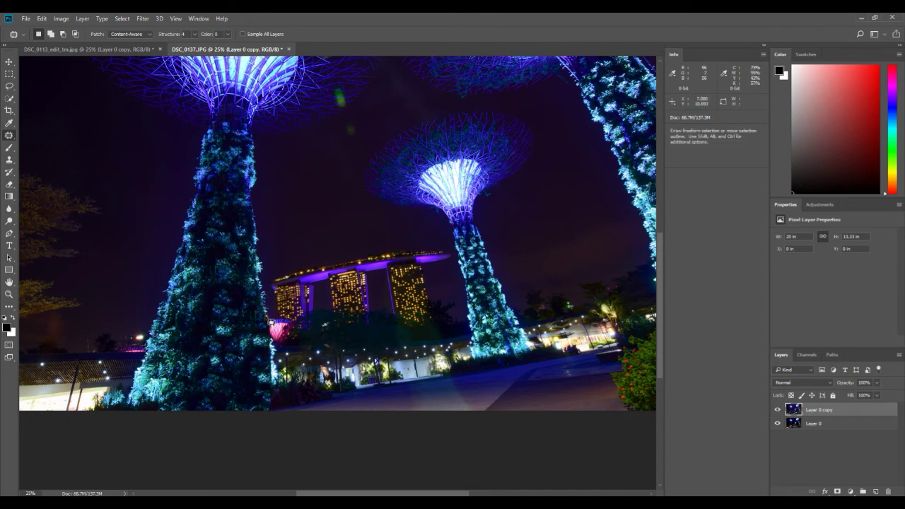
Touch up the trunk's right edge beside the pink tree and patch the uneven foliage areas in the lower trunk
mouse_move(269, 319)
mouse_down()
mouse_move(271, 338)
mouse_move(256, 272)
mouse_up()
mouse_move(226, 296)
mouse_down()
mouse_move(191, 320)
mouse_move(224, 339)
mouse_move(239, 315)
mouse_move(223, 302)
mouse_move(211, 323)
mouse_move(219, 240)
mouse_move(212, 382)
mouse_up()
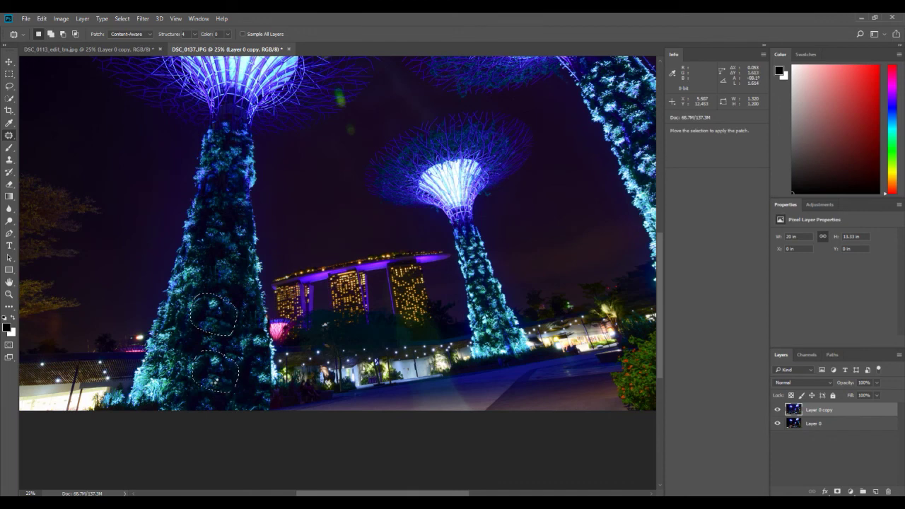
key(ctrl+d)
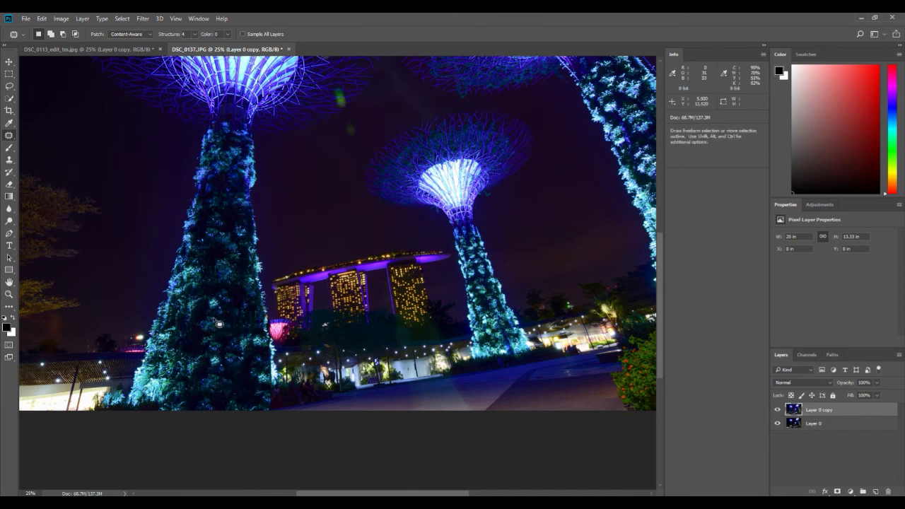
mouse_move(207, 325)
mouse_down()
mouse_move(228, 304)
mouse_move(210, 294)
mouse_move(205, 326)
mouse_move(179, 343)
mouse_up()
key(ctrl+d)
Compare the retouched photo with the original by repeatedly hiding and showing the Layer 0 copy layer
click(778, 413)
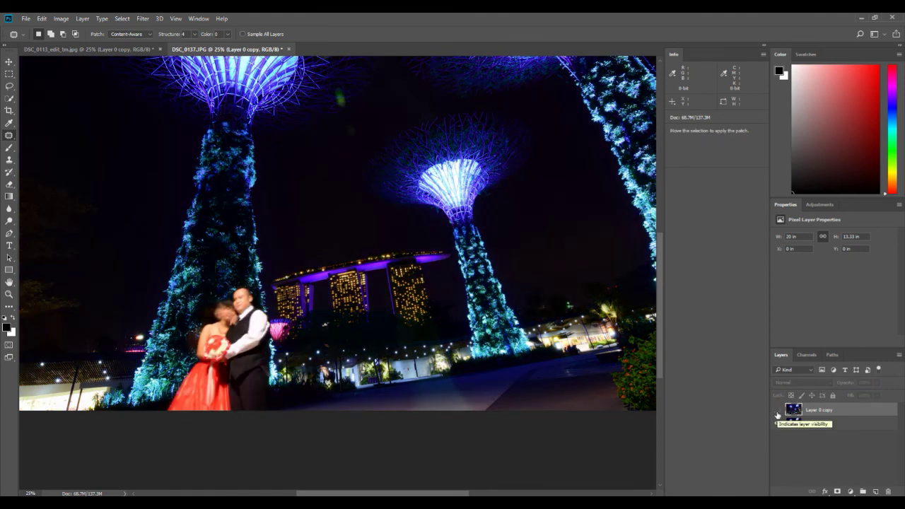
click(778, 414)
click(778, 413)
click(778, 413)
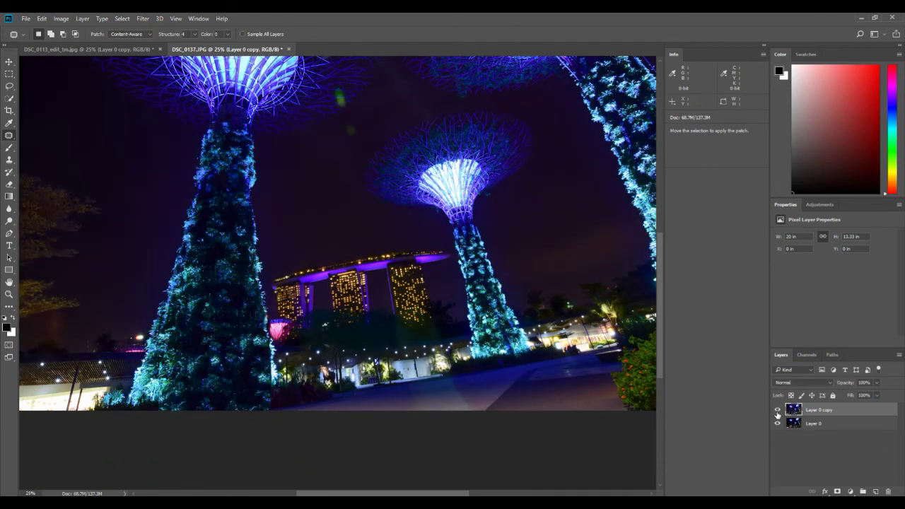
click(777, 412)
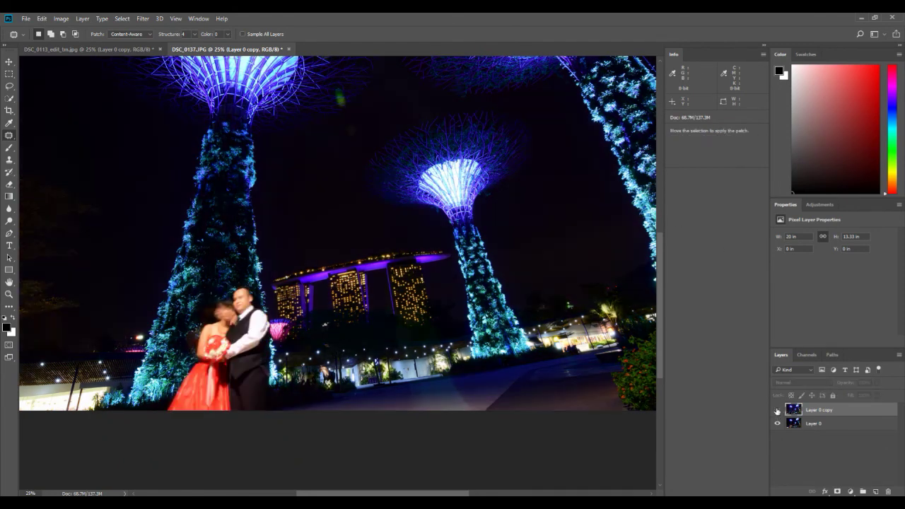
click(777, 411)
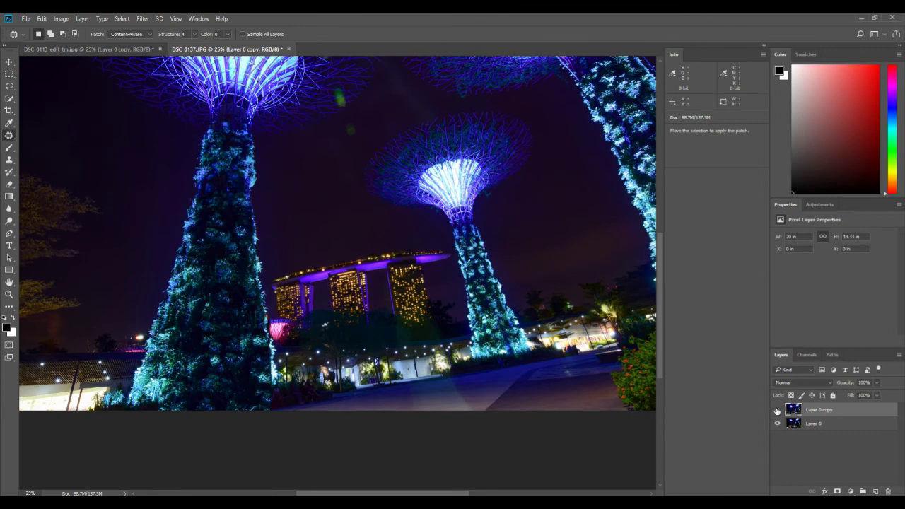
click(777, 412)
click(778, 411)
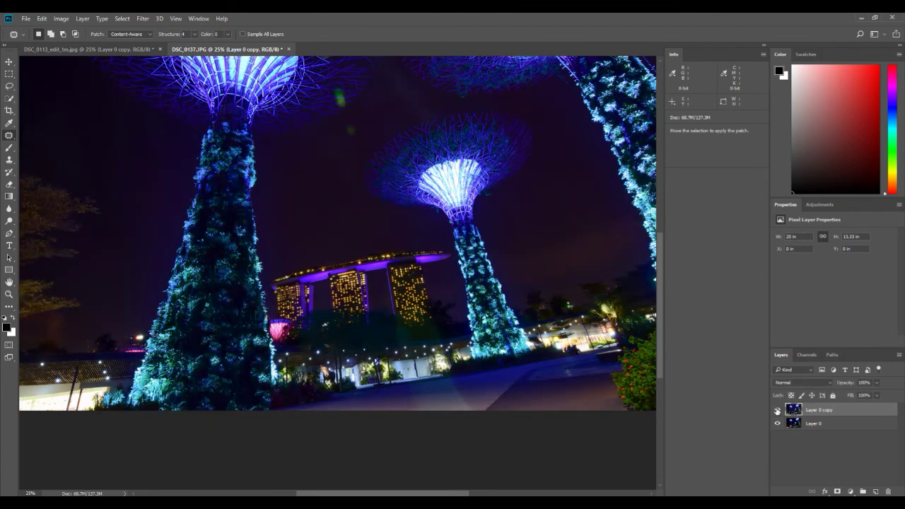